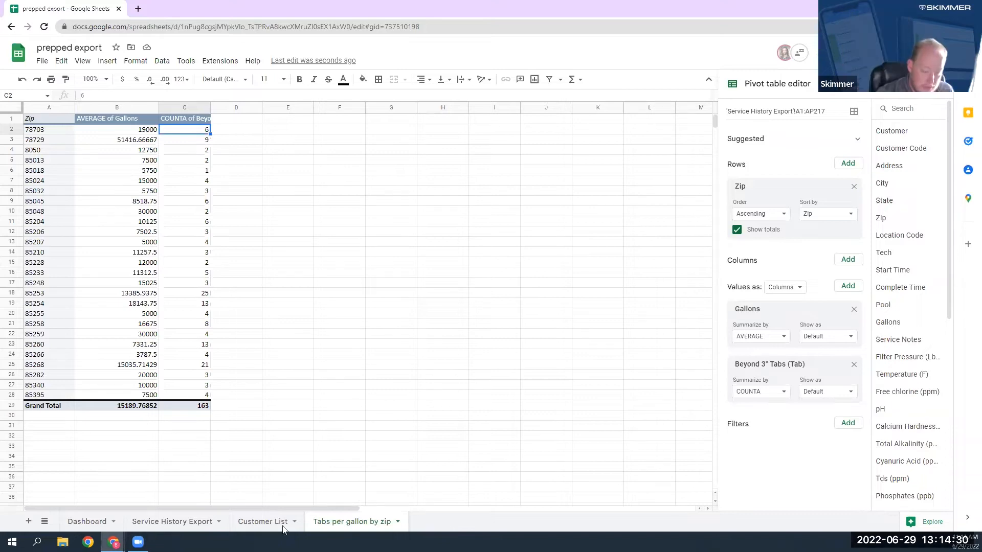
{"action": "left_click", "coordinate": [79, 521]}
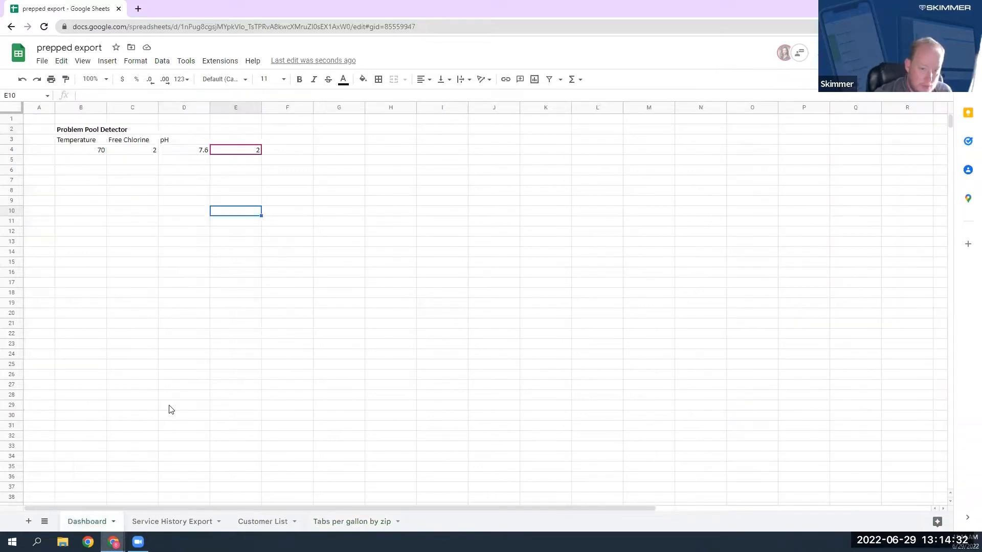
{"action": "left_click", "coordinate": [228, 160]}
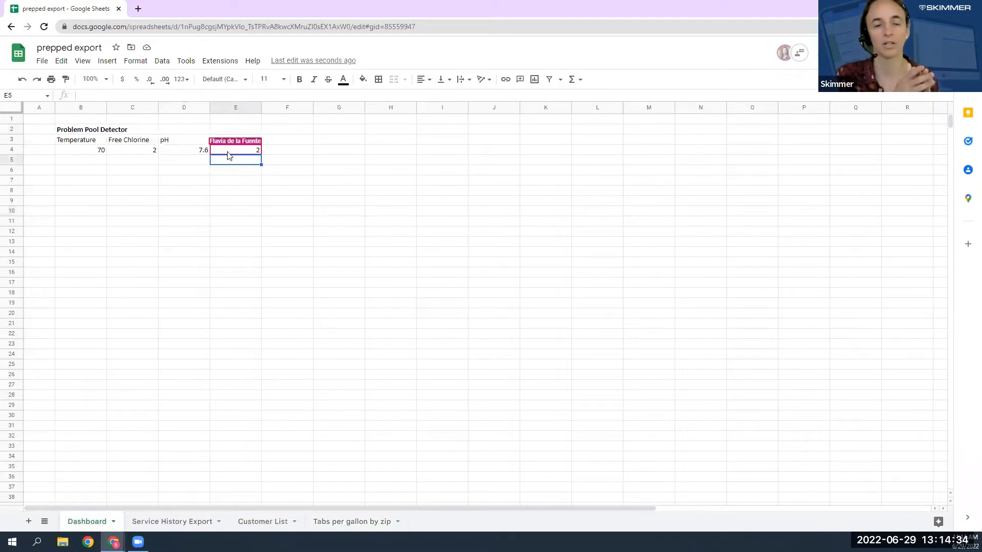
{"action": "left_click", "coordinate": [330, 526]}
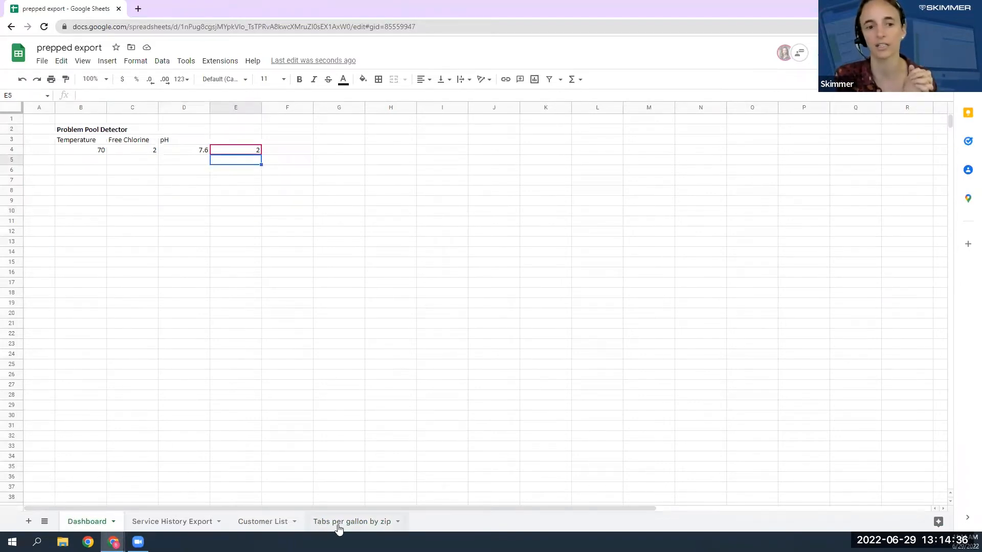
Add a slicer for the pH column on the Service History Export sheet.
{"action": "left_click", "coordinate": [218, 520]}
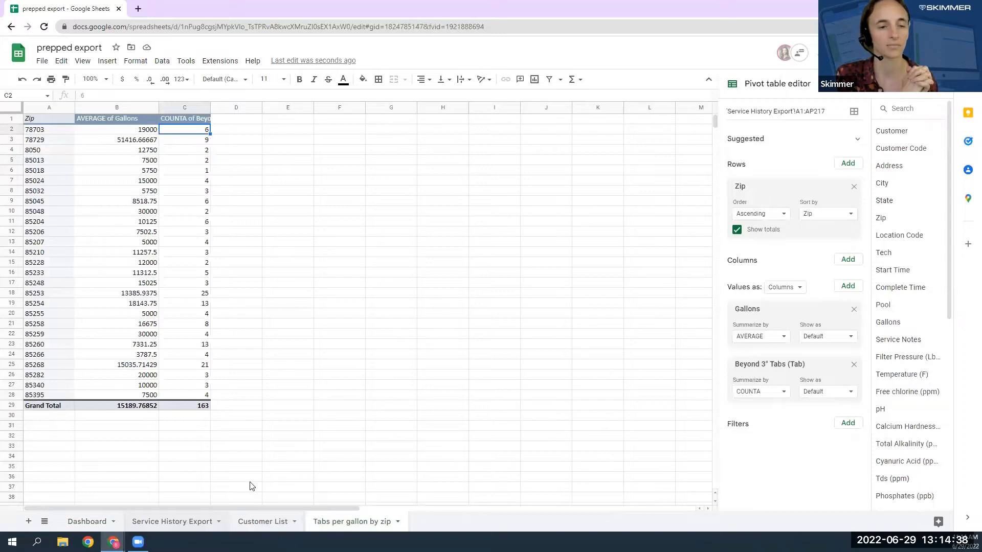
{"action": "left_click", "coordinate": [233, 260]}
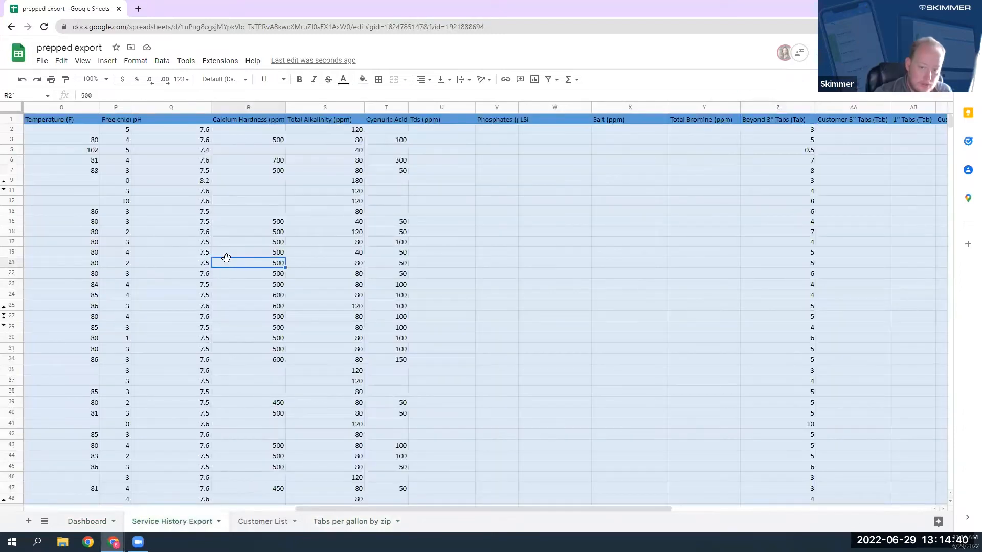
{"action": "left_click", "coordinate": [110, 61]}
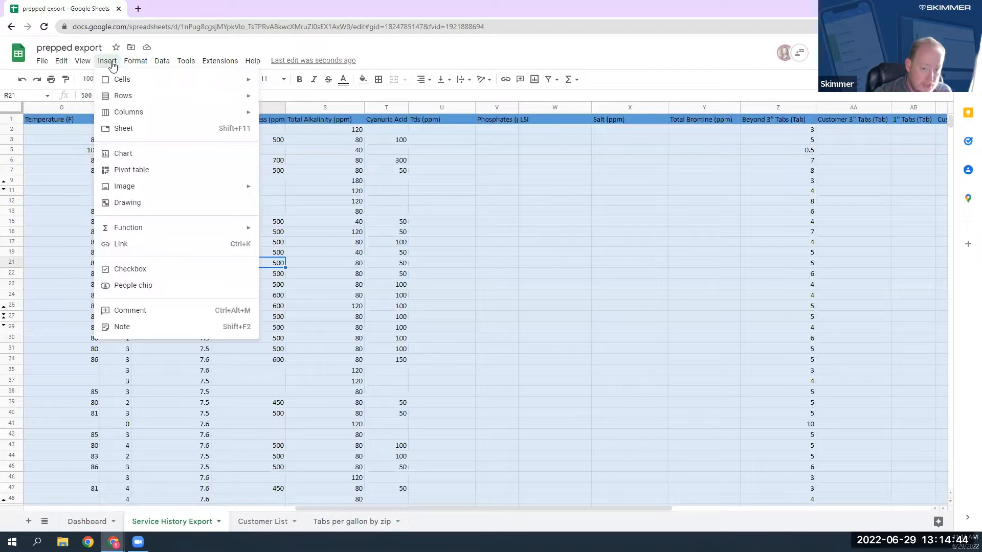
{"action": "mouse_move", "coordinate": [162, 63]}
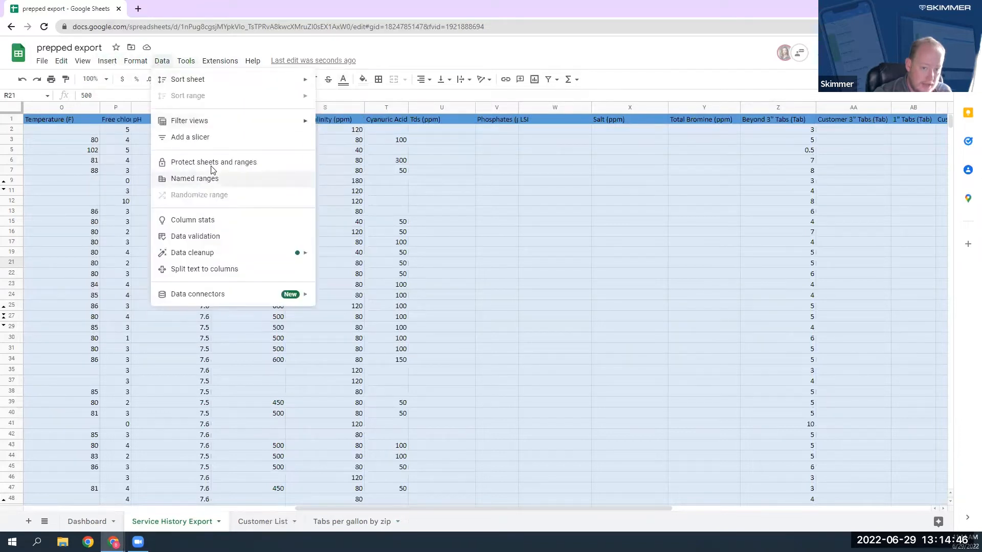
{"action": "left_click", "coordinate": [207, 138]}
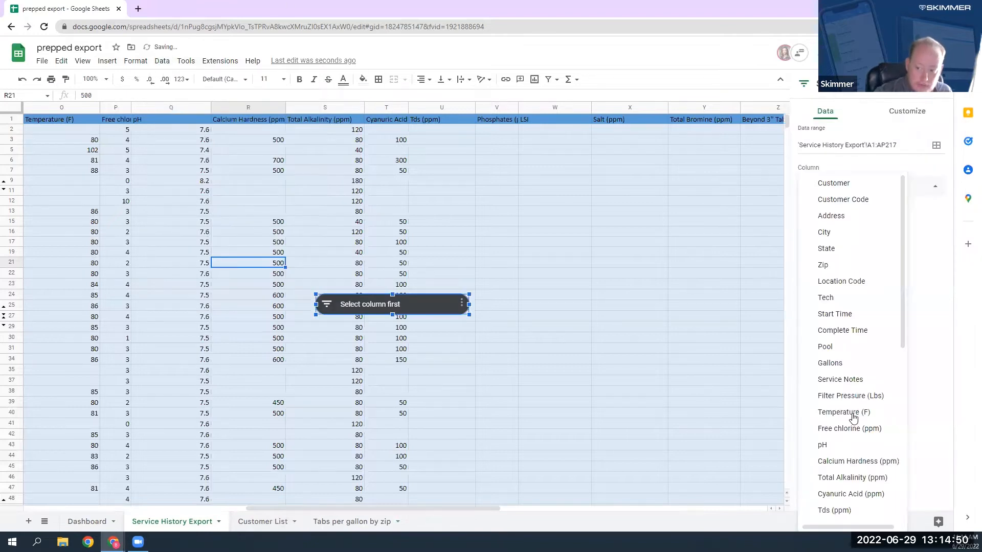
{"action": "scroll", "coordinate": [873, 342], "scroll_direction": "down", "scroll_amount": 2}
{"action": "scroll", "coordinate": [873, 342], "scroll_direction": "down", "scroll_amount": 3}
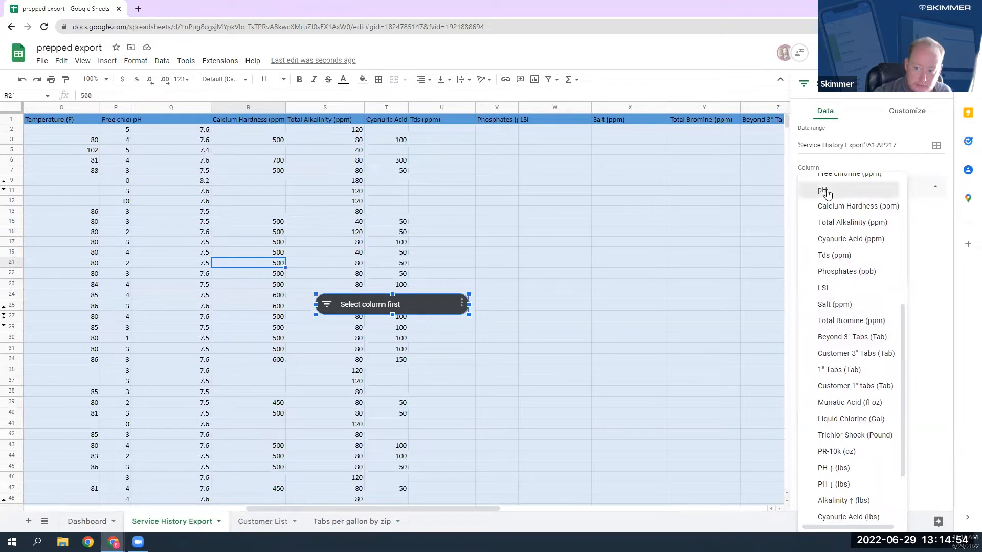
{"action": "left_click", "coordinate": [826, 190]}
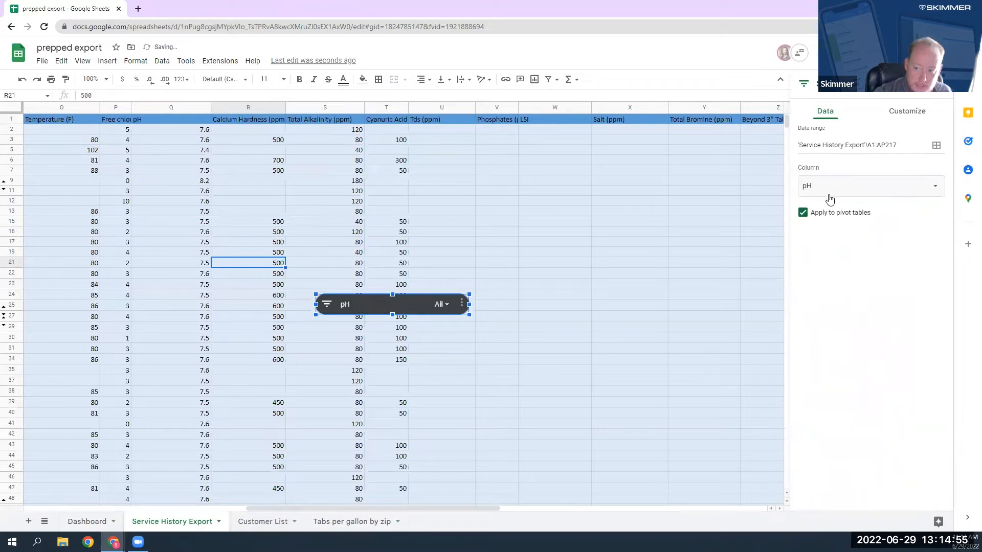
Filter the pH slicer by condition to show only values that are not between 7.2 and 7.6.
{"action": "left_click", "coordinate": [440, 305]}
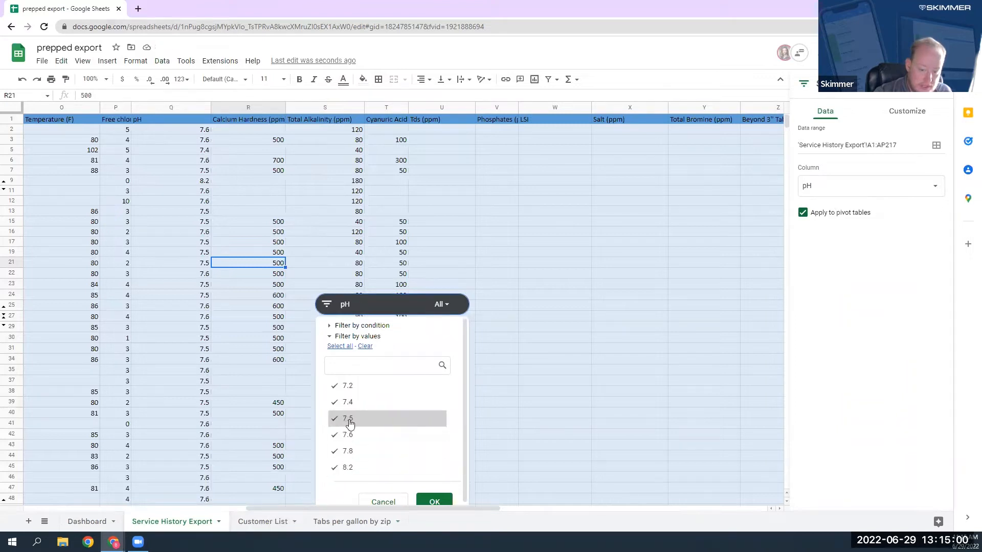
{"action": "left_click", "coordinate": [365, 326]}
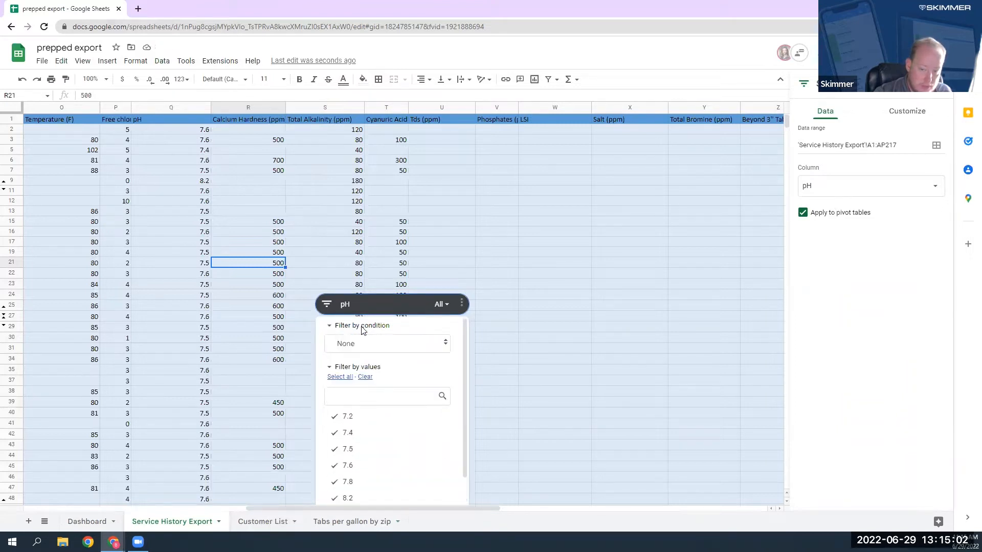
{"action": "left_click", "coordinate": [363, 349]}
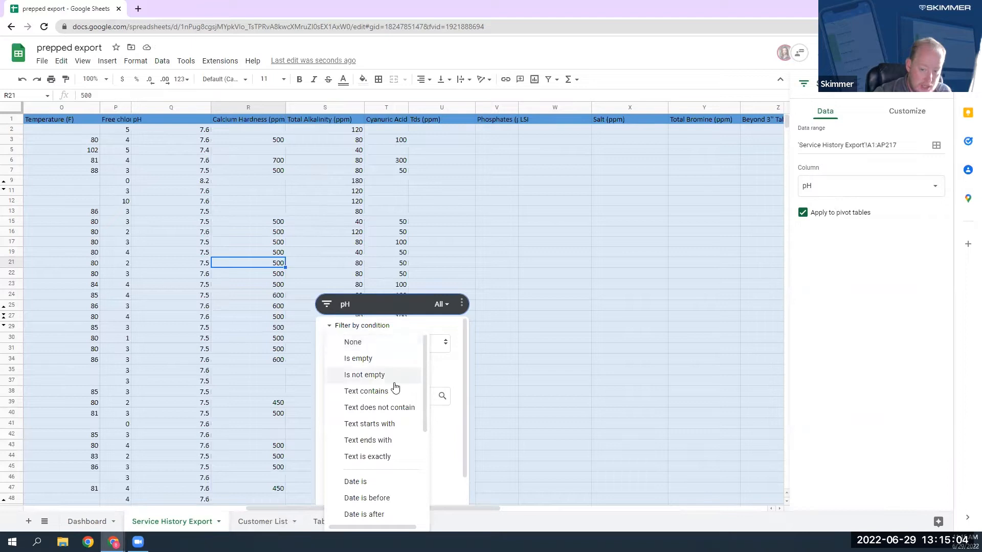
{"action": "scroll", "coordinate": [387, 419], "scroll_direction": "down", "scroll_amount": 3}
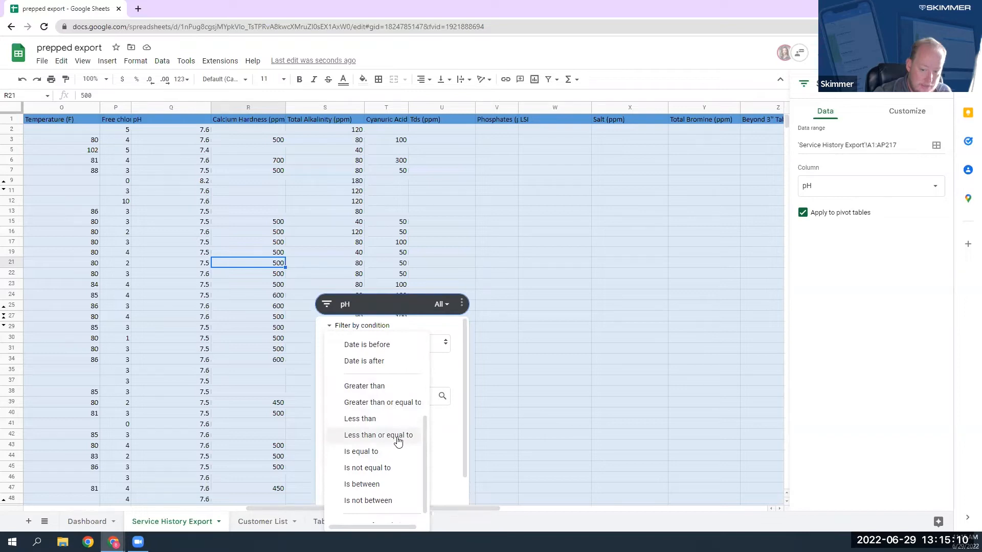
{"action": "left_click", "coordinate": [386, 505]}
{"action": "left_click", "coordinate": [362, 367]}
{"action": "type", "text": "7.2"}
{"action": "left_click", "coordinate": [415, 366]}
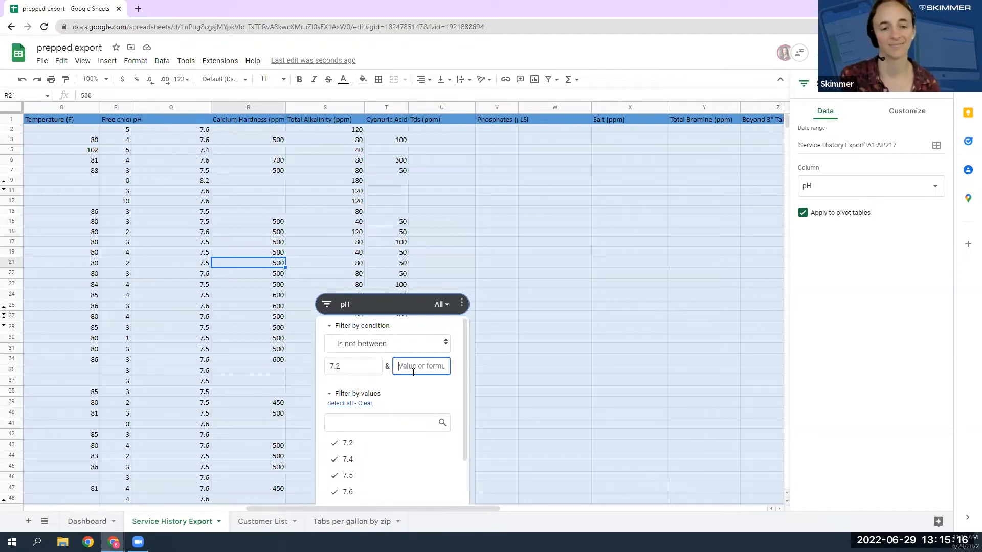
{"action": "type", "text": "7.6"}
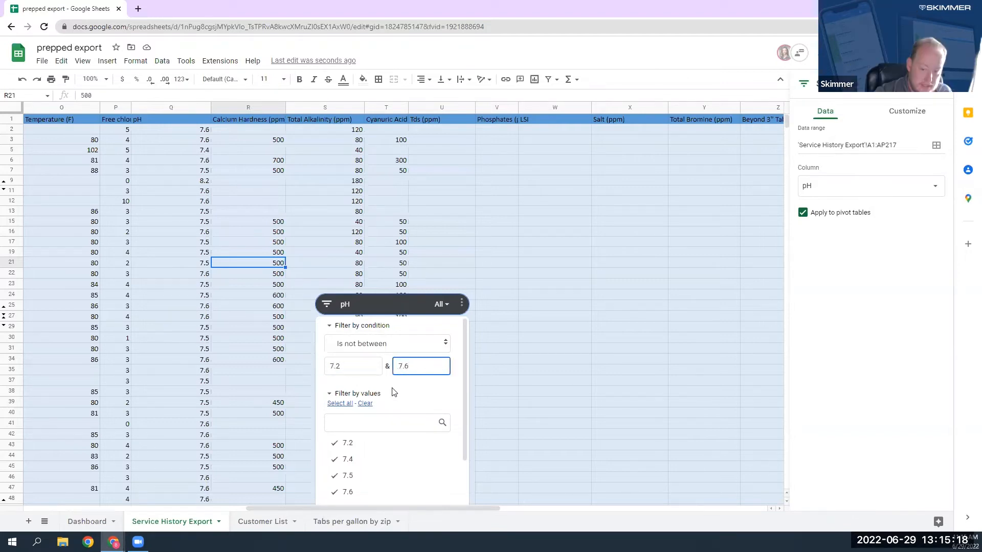
{"action": "left_click", "coordinate": [424, 387]}
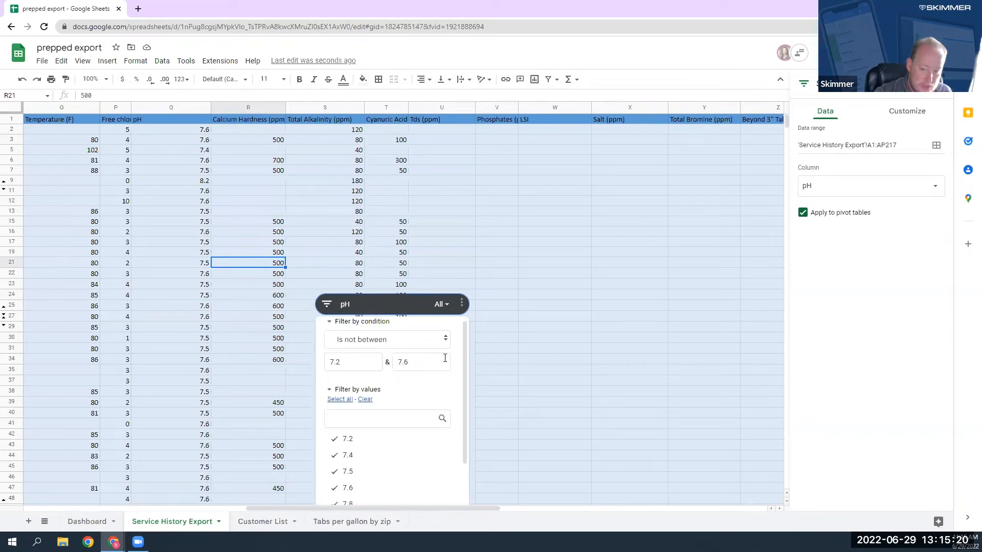
{"action": "left_click_drag", "start_coordinate": [464, 356], "coordinate": [462, 429]}
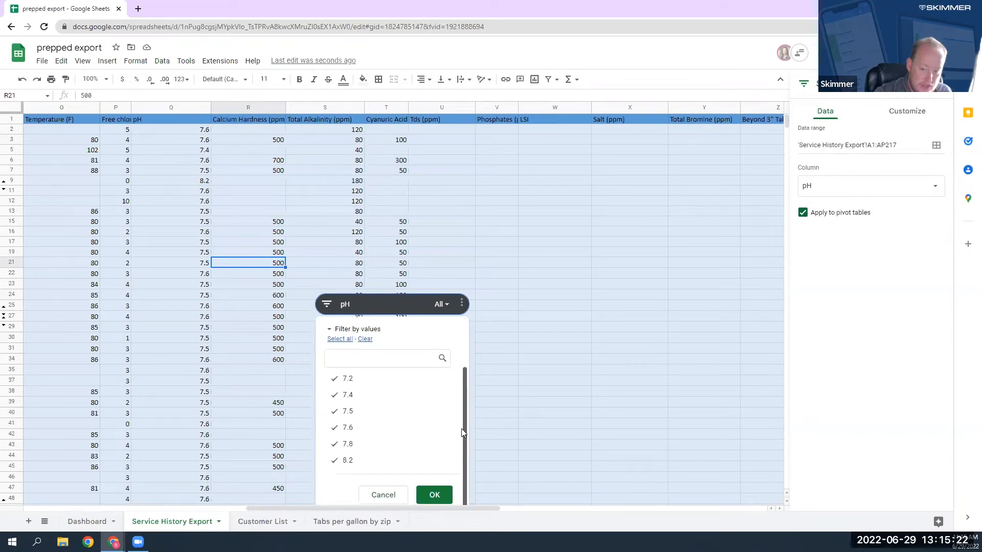
{"action": "left_click", "coordinate": [434, 496]}
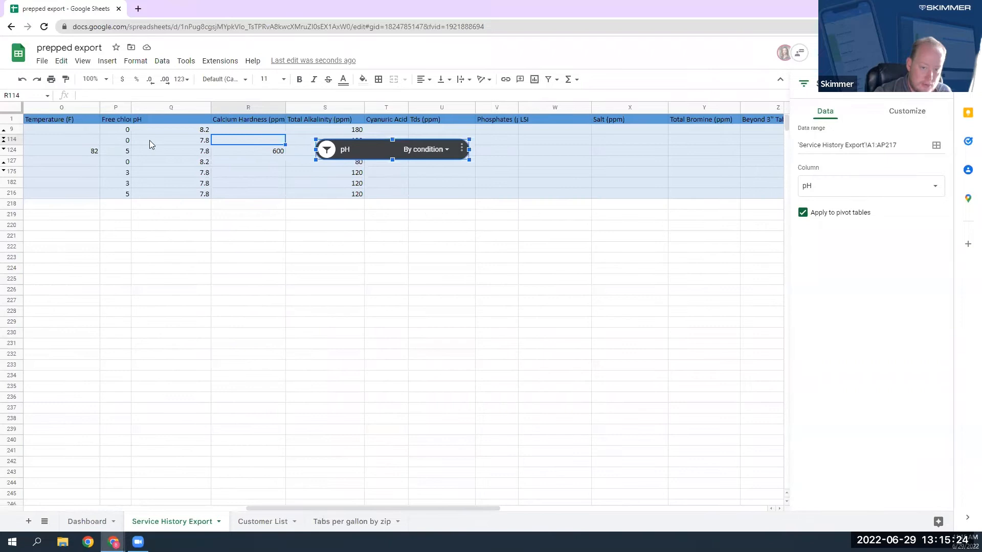
Examine the customer, address and tech details of the filtered rows with out-of-range pH.
{"action": "left_click", "coordinate": [166, 150]}
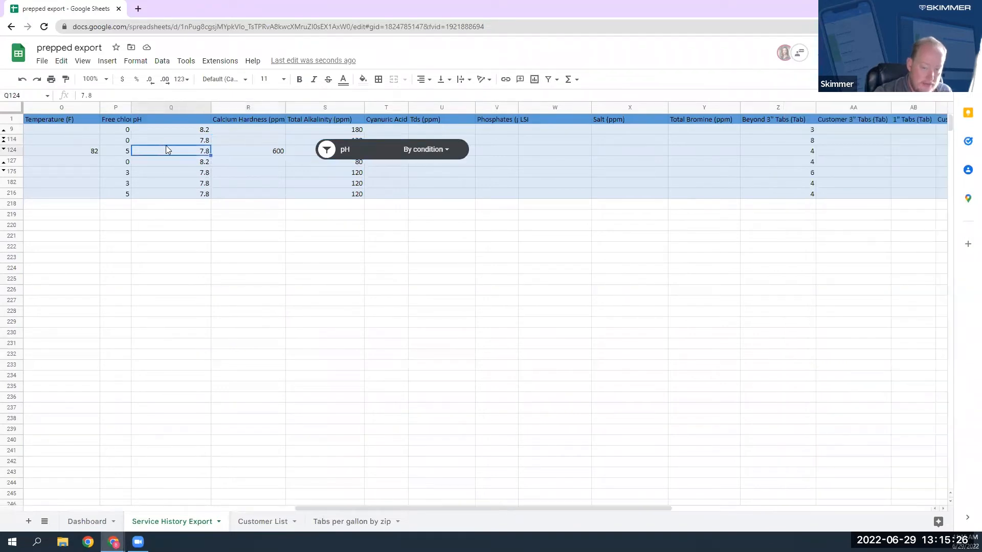
{"action": "key", "text": "Left"}
{"action": "key", "text": "Up"}
{"action": "key", "text": "Left"}
{"action": "key", "text": "Left"}
{"action": "key", "text": "Left"}
{"action": "key", "text": "Left"}
{"action": "key", "text": "Left"}
{"action": "key", "text": "Left"}
{"action": "key", "text": "Left"}
{"action": "key", "text": "Left"}
{"action": "key", "text": "Left"}
{"action": "key", "text": "Left"}
{"action": "key", "text": "Left"}
{"action": "key", "text": "Left"}
{"action": "key", "text": "Left"}
{"action": "key", "text": "Left"}
{"action": "key", "text": "Left"}
{"action": "key", "text": "Down"}
{"action": "key", "text": "Down"}
{"action": "key", "text": "Down"}
{"action": "left_click", "coordinate": [166, 149]}
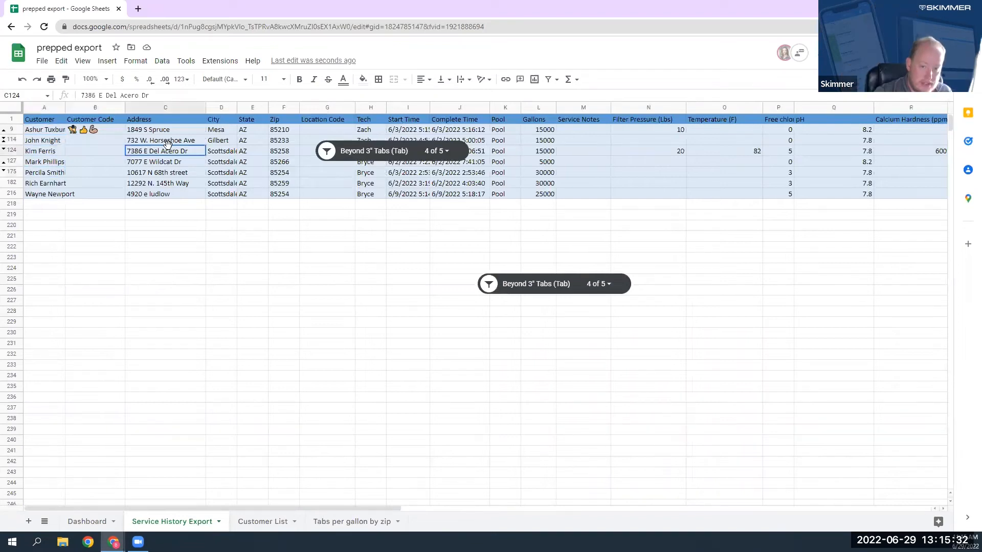
{"action": "left_click", "coordinate": [368, 183]}
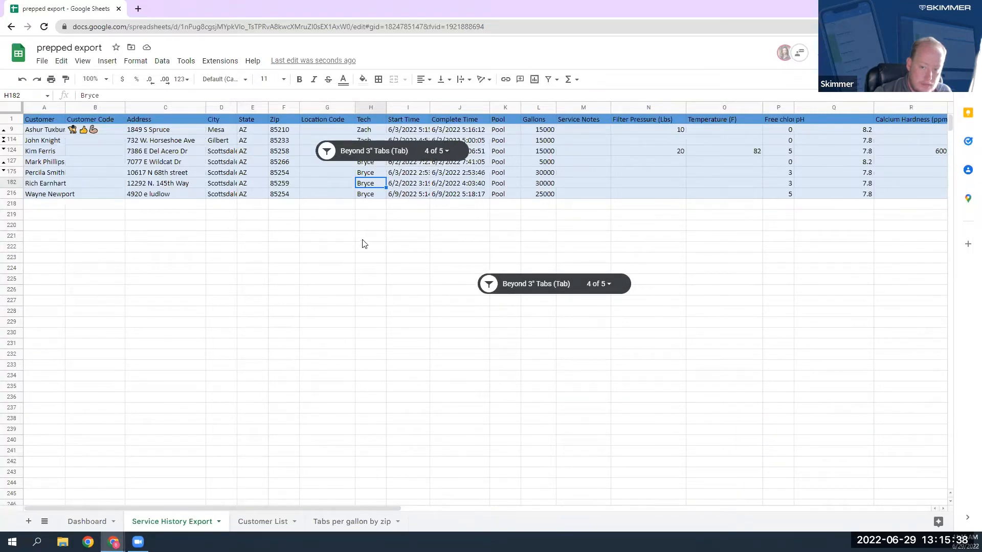
{"action": "left_click", "coordinate": [409, 257]}
Examine the chemical dosage columns of the filtered rows, especially the Muriatic Acid (fl oz) entries.
{"action": "left_click", "coordinate": [568, 173]}
{"action": "key", "text": "Right"}
{"action": "key", "text": "Right"}
{"action": "key", "text": "Right"}
{"action": "key", "text": "Right"}
{"action": "key", "text": "Right"}
{"action": "key", "text": "Right"}
{"action": "key", "text": "Right"}
{"action": "key", "text": "Right"}
{"action": "key", "text": "Right"}
{"action": "key", "text": "Right"}
{"action": "key", "text": "Right"}
{"action": "key", "text": "Right"}
{"action": "key", "text": "Right"}
{"action": "key", "text": "Right"}
{"action": "key", "text": "Right"}
{"action": "key", "text": "Right"}
{"action": "key", "text": "Right"}
{"action": "key", "text": "Right"}
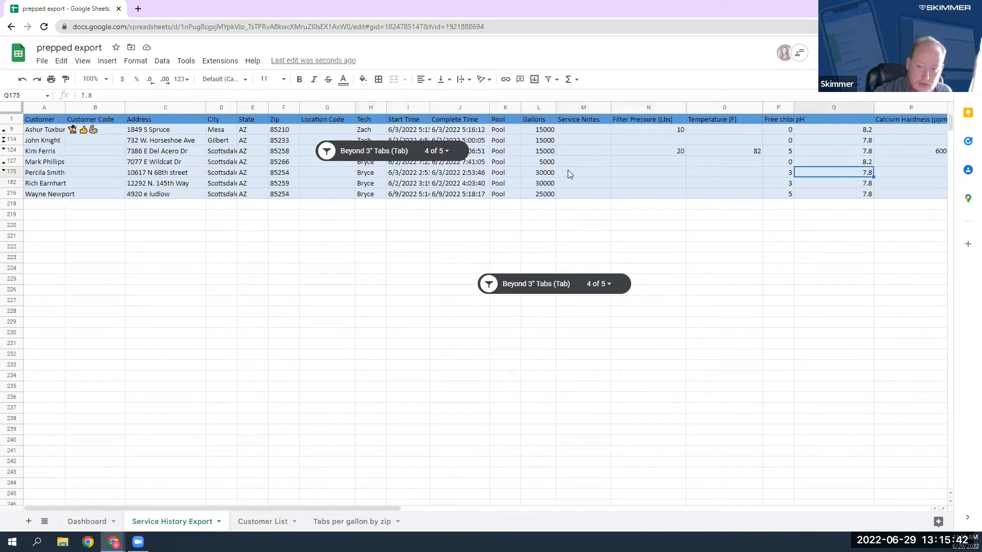
{"action": "key", "text": "Right"}
{"action": "key", "text": "Left"}
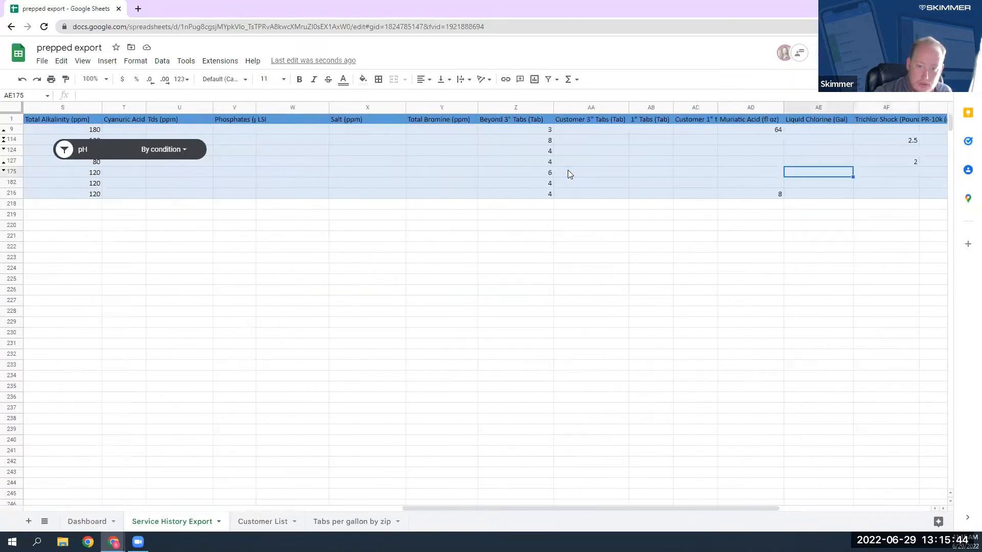
{"action": "key", "text": "Right"}
{"action": "key", "text": "Right"}
{"action": "key", "text": "Right"}
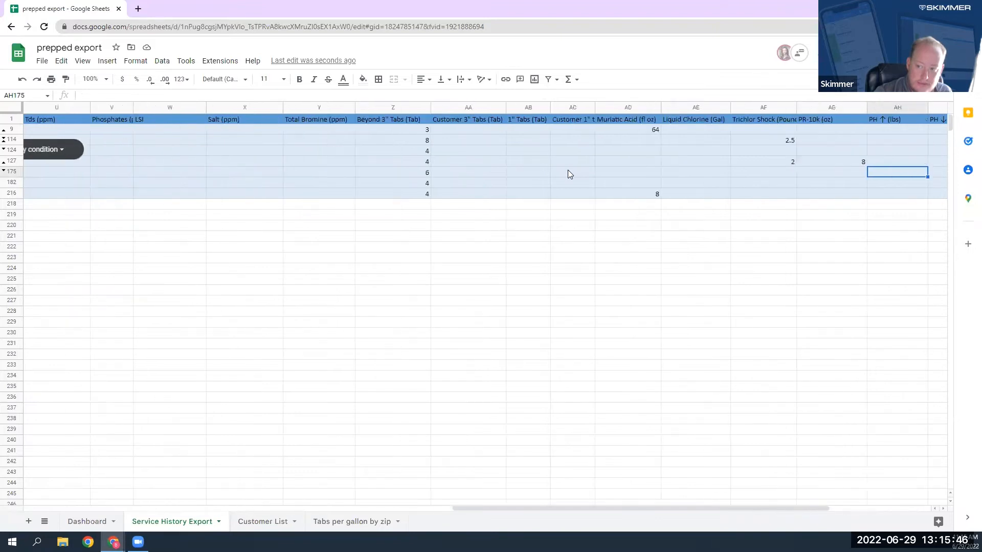
{"action": "key", "text": "Left"}
{"action": "key", "text": "Left"}
{"action": "key", "text": "Left"}
{"action": "key", "text": "Left"}
{"action": "key", "text": "Left"}
{"action": "key", "text": "Right"}
{"action": "key", "text": "Right"}
{"action": "key", "text": "Left"}
{"action": "key", "text": "Up"}
{"action": "key", "text": "Up"}
{"action": "key", "text": "Up"}
{"action": "key", "text": "Up"}
{"action": "key", "text": "Up"}
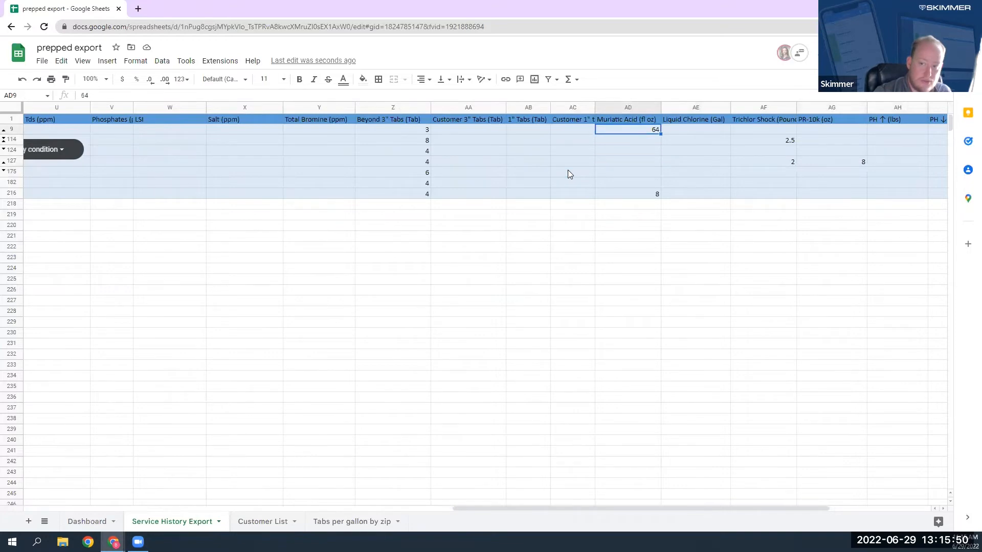
{"action": "key", "text": "Down"}
{"action": "key", "text": "Down"}
{"action": "key", "text": "Down"}
{"action": "key", "text": "Down"}
{"action": "key", "text": "Down"}
{"action": "key", "text": "Down"}
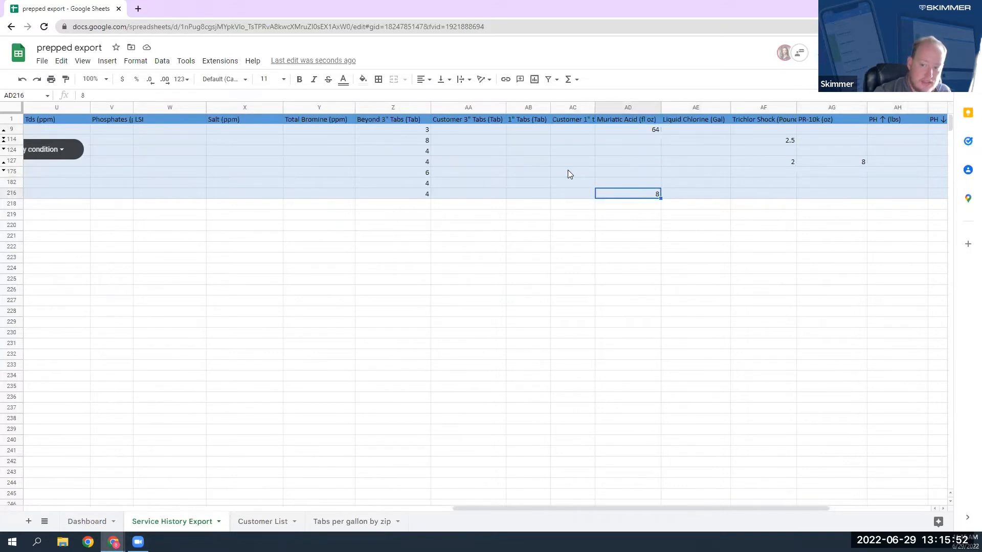
{"action": "key", "text": "Up"}
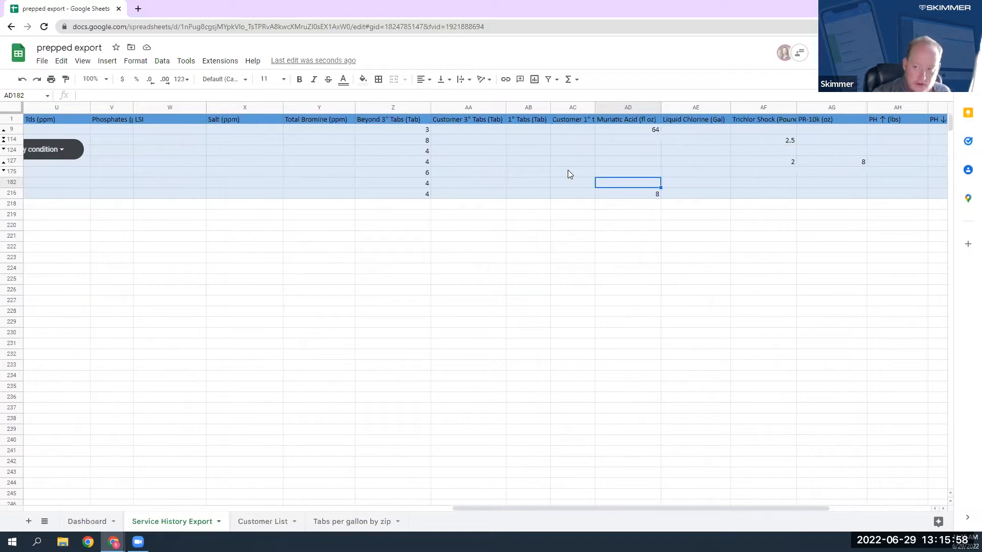
Delete the pH slicer from the Service History Export sheet.
{"action": "key", "text": "Left"}
{"action": "key", "text": "Left"}
{"action": "key", "text": "Left"}
{"action": "key", "text": "Left"}
{"action": "key", "text": "Left"}
{"action": "key", "text": "Left"}
{"action": "key", "text": "Left"}
{"action": "key", "text": "Left"}
{"action": "key", "text": "Left"}
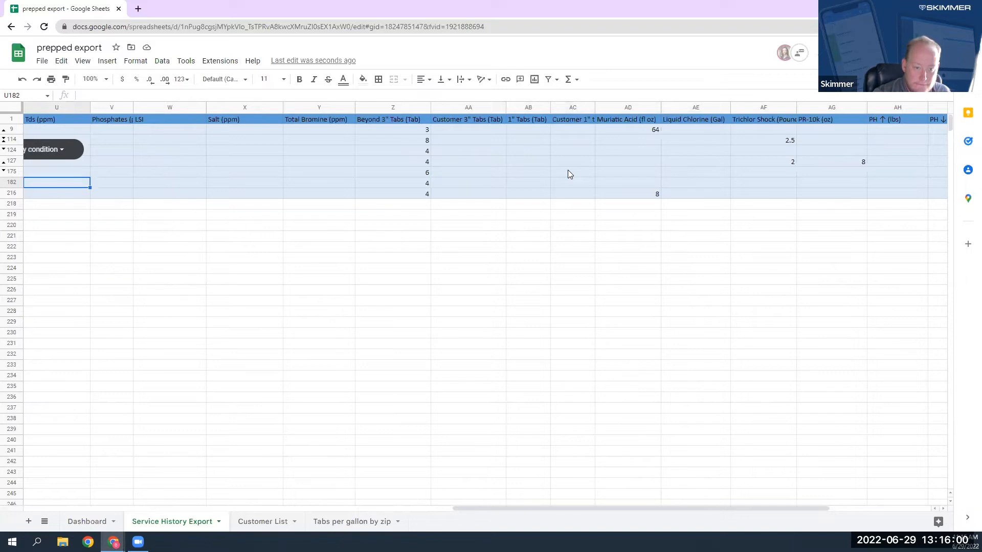
{"action": "key", "text": "Left"}
{"action": "key", "text": "Left"}
{"action": "key", "text": "Left"}
{"action": "key", "text": "Left"}
{"action": "key", "text": "Left"}
{"action": "key", "text": "Left"}
{"action": "key", "text": "Left"}
{"action": "key", "text": "Left"}
{"action": "key", "text": "Left"}
{"action": "left_click", "coordinate": [543, 155]}
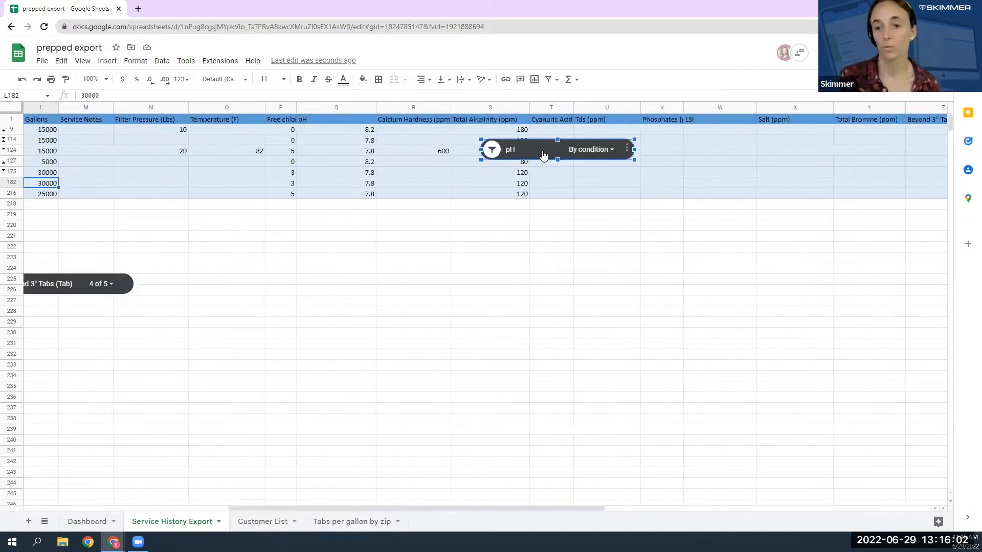
{"action": "key", "text": "Delete"}
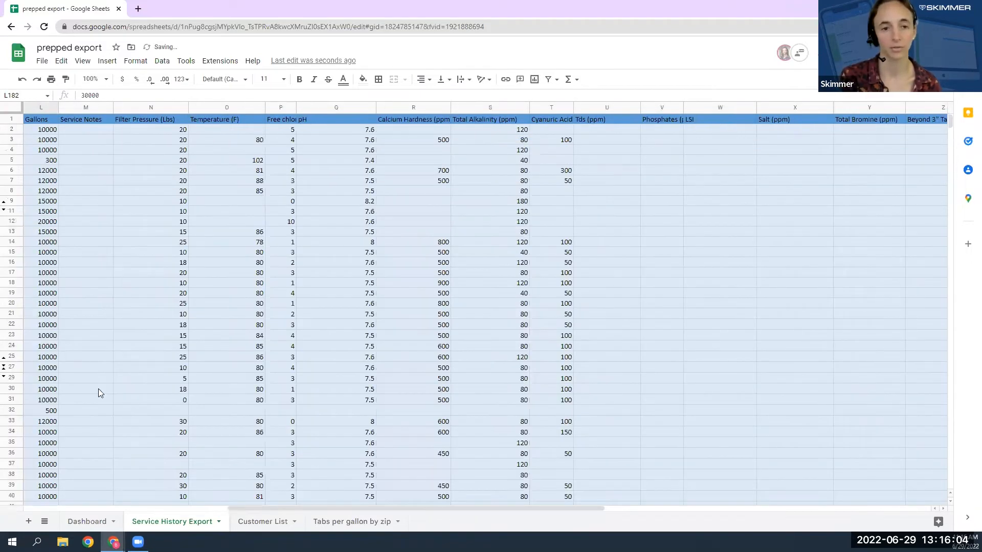
Delete the Beyond 3" Tabs (Tab) slicer that covers the Service History Export data.
{"action": "left_click_drag", "start_coordinate": [397, 508], "coordinate": [236, 518]}
{"action": "left_click", "coordinate": [265, 306]}
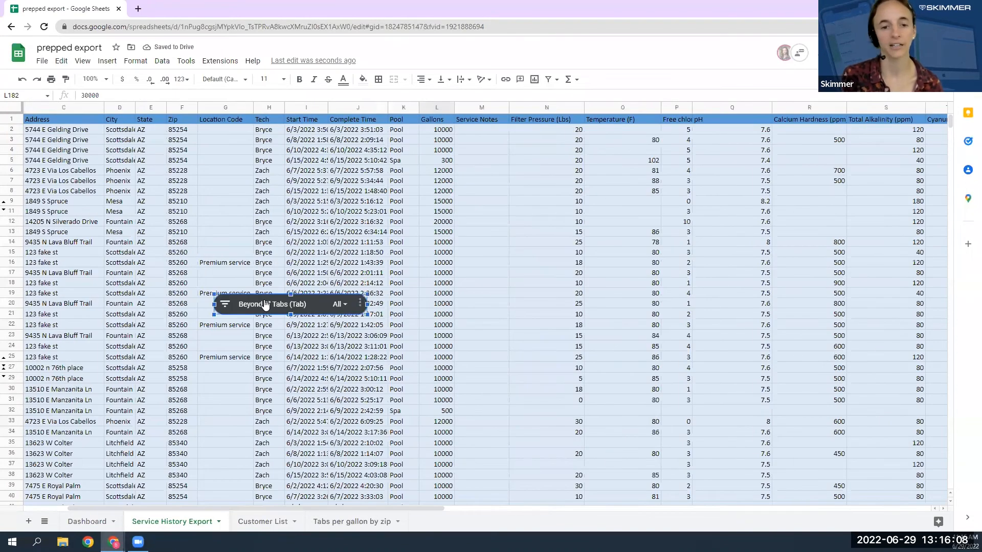
{"action": "key", "text": "Delete"}
{"action": "scroll", "coordinate": [305, 368], "scroll_direction": "down", "scroll_amount": 1}
{"action": "scroll", "coordinate": [305, 368], "scroll_direction": "up", "scroll_amount": 1}
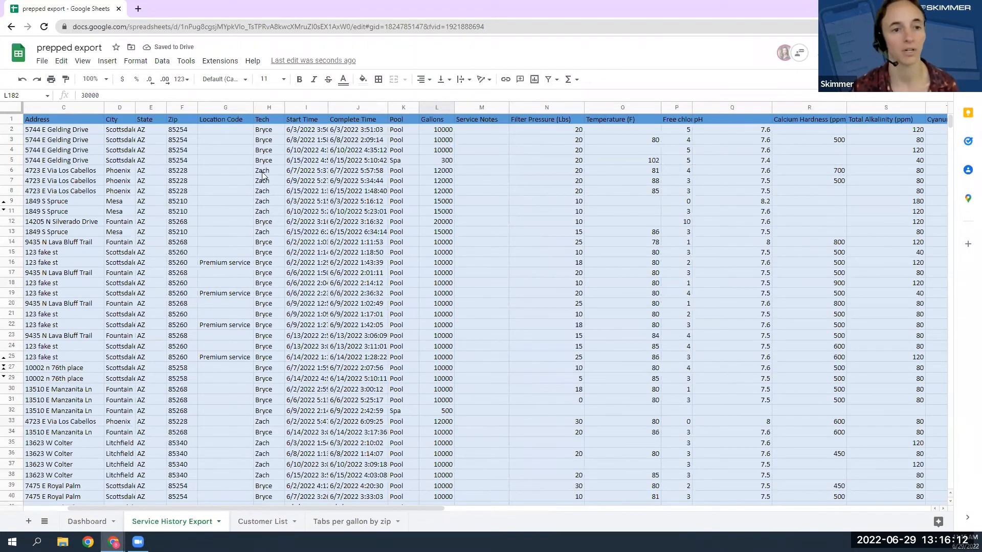
Add a slicer to the Service History Export data that filters on the Free chlorine (ppm) column.
{"action": "left_click", "coordinate": [158, 62]}
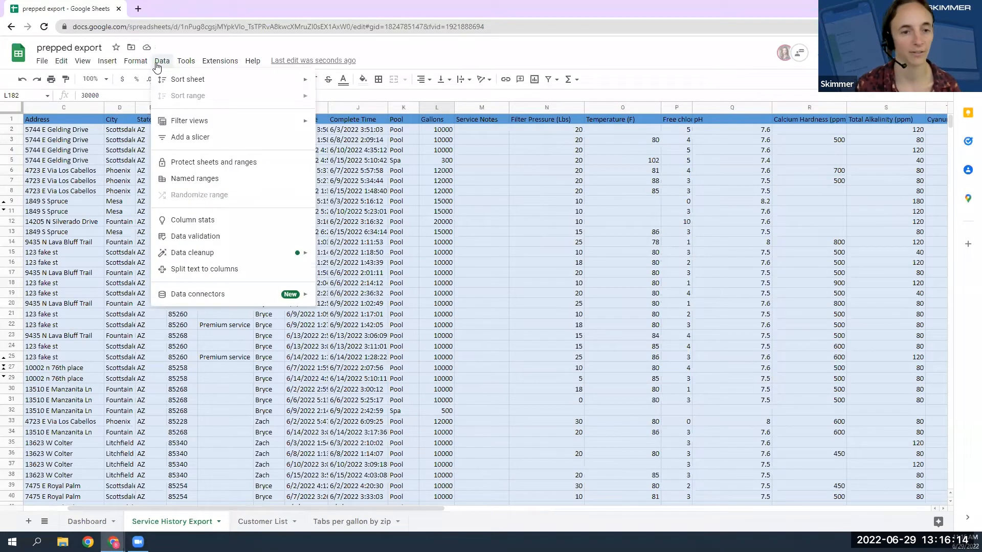
{"action": "left_click", "coordinate": [193, 138]}
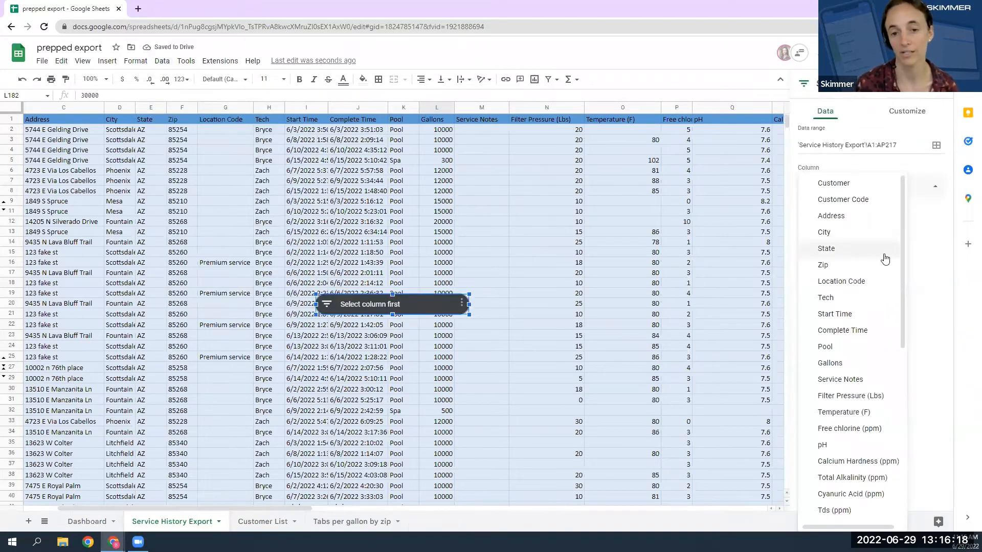
{"action": "scroll", "coordinate": [905, 252], "scroll_direction": "down", "scroll_amount": 1}
{"action": "scroll", "coordinate": [903, 261], "scroll_direction": "down", "scroll_amount": 1}
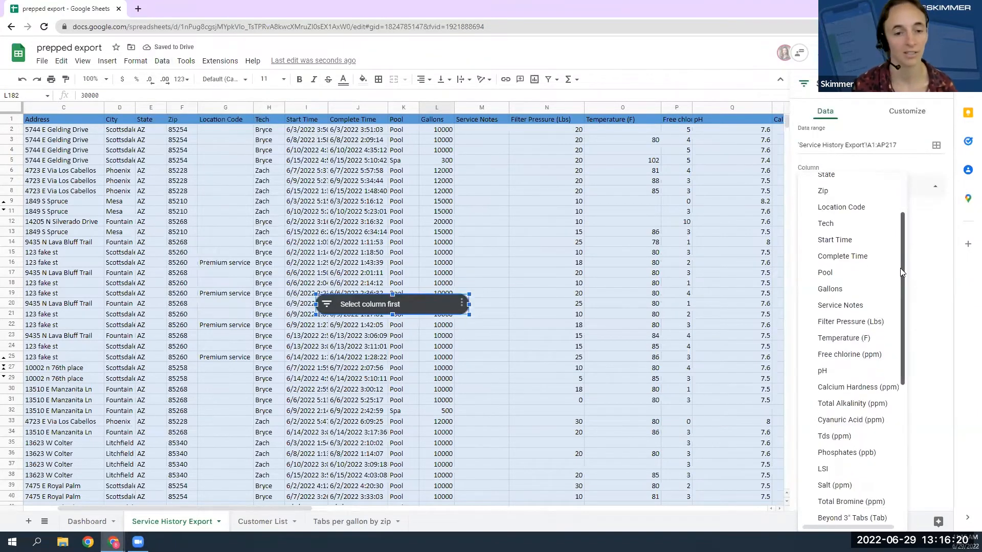
{"action": "left_click_drag", "start_coordinate": [902, 273], "coordinate": [915, 290]}
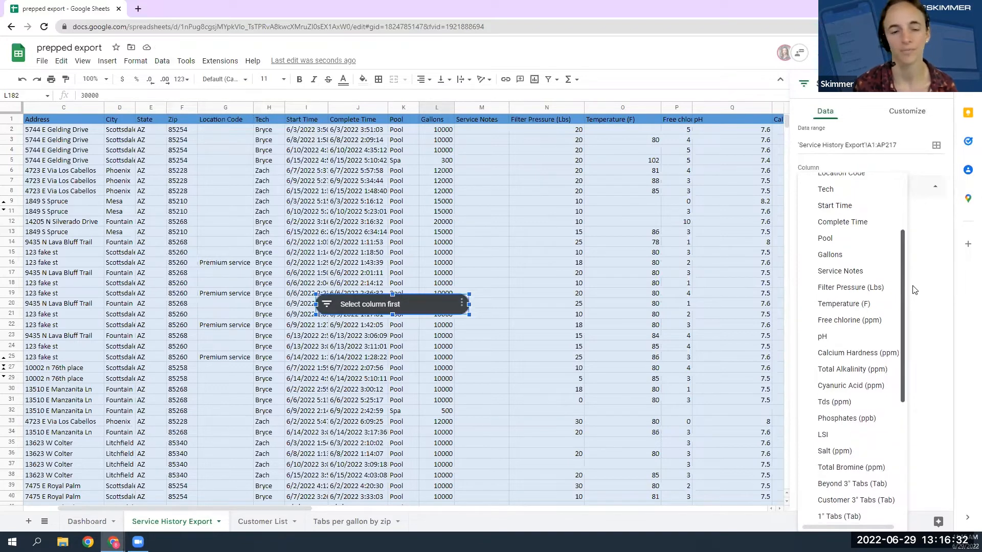
{"action": "left_click", "coordinate": [844, 322]}
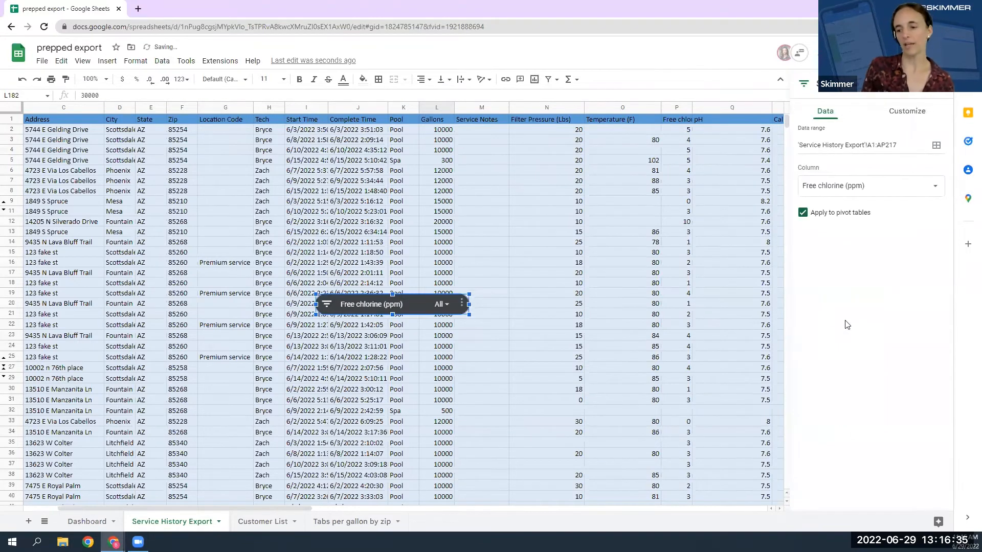
Filter the Free chlorine (ppm) slicer by condition to show only rows with values less than 2.
{"action": "left_click", "coordinate": [443, 304]}
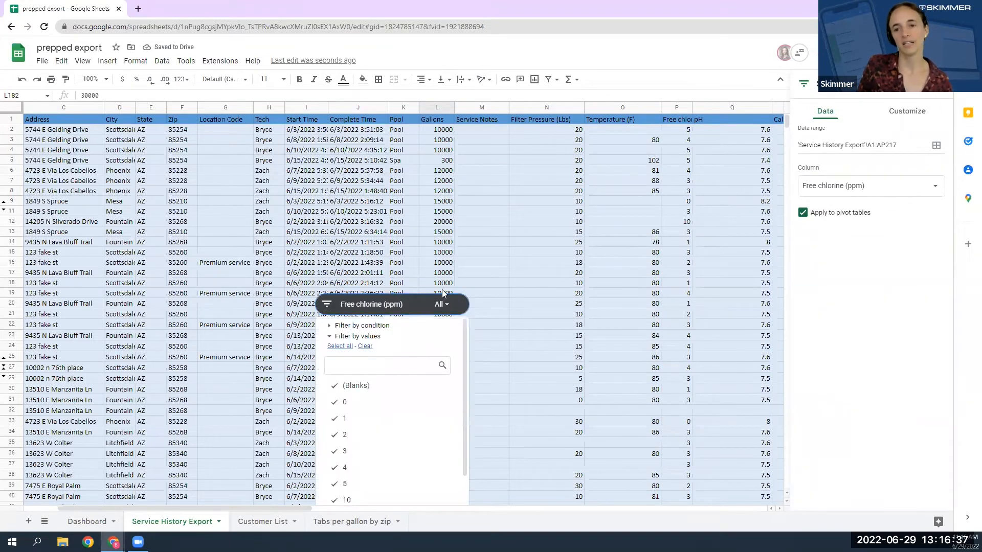
{"action": "left_click", "coordinate": [362, 326]}
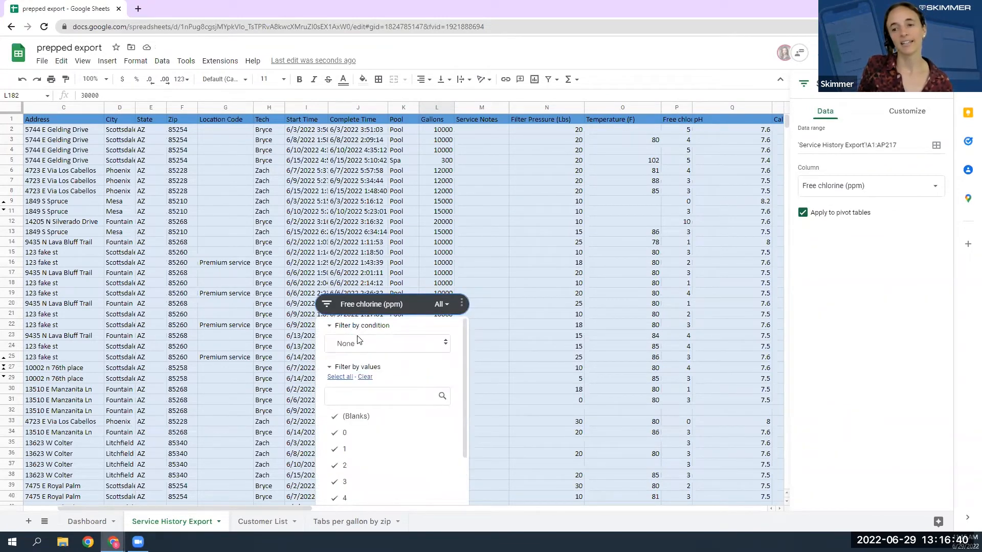
{"action": "left_click", "coordinate": [366, 351]}
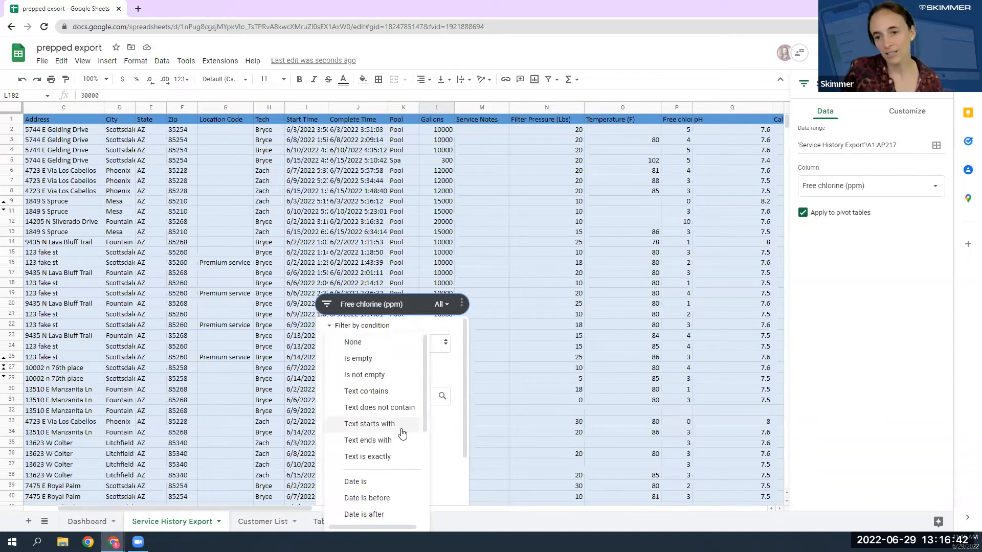
{"action": "scroll", "coordinate": [378, 439], "scroll_direction": "down", "scroll_amount": 2}
{"action": "scroll", "coordinate": [377, 440], "scroll_direction": "down", "scroll_amount": 2}
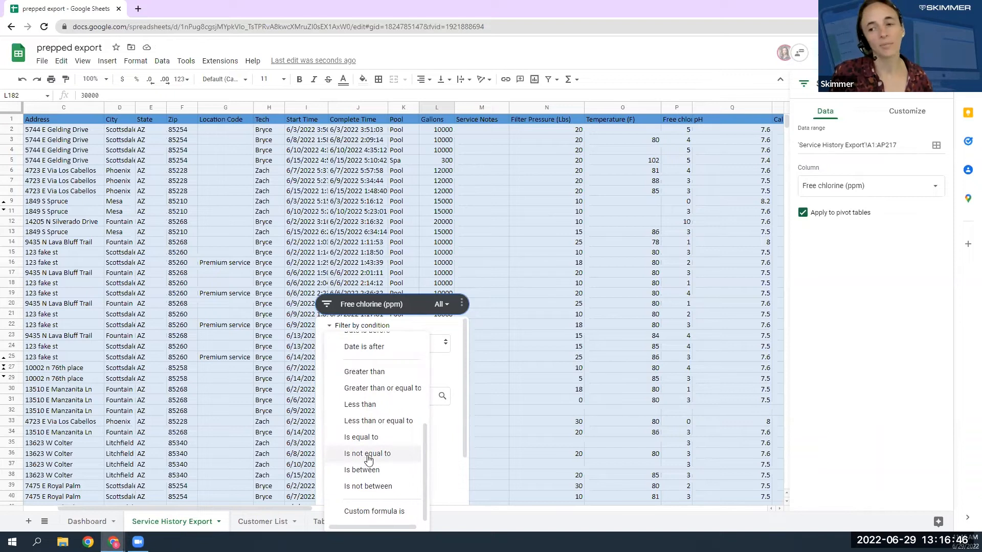
{"action": "left_click", "coordinate": [390, 404]}
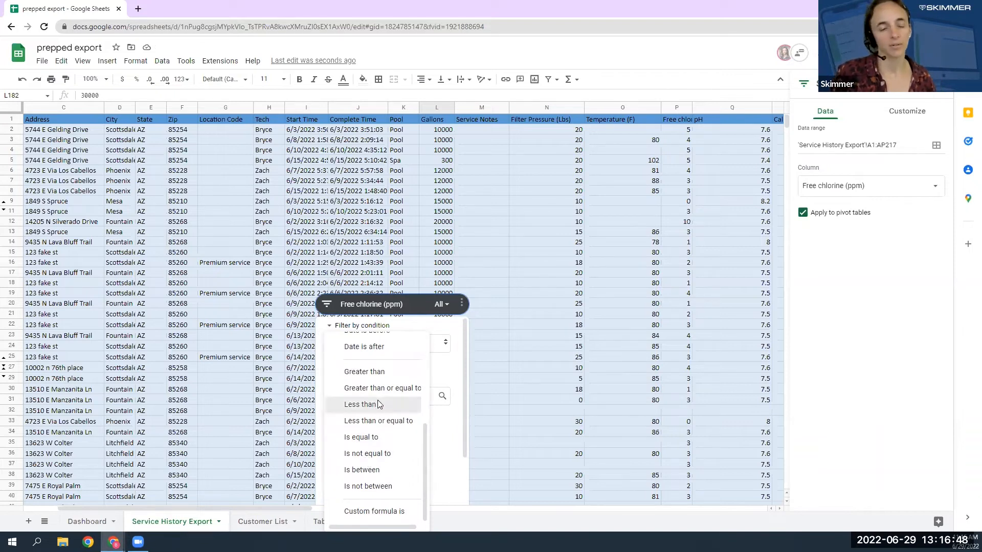
{"action": "left_click", "coordinate": [377, 367]}
{"action": "type", "text": "2"}
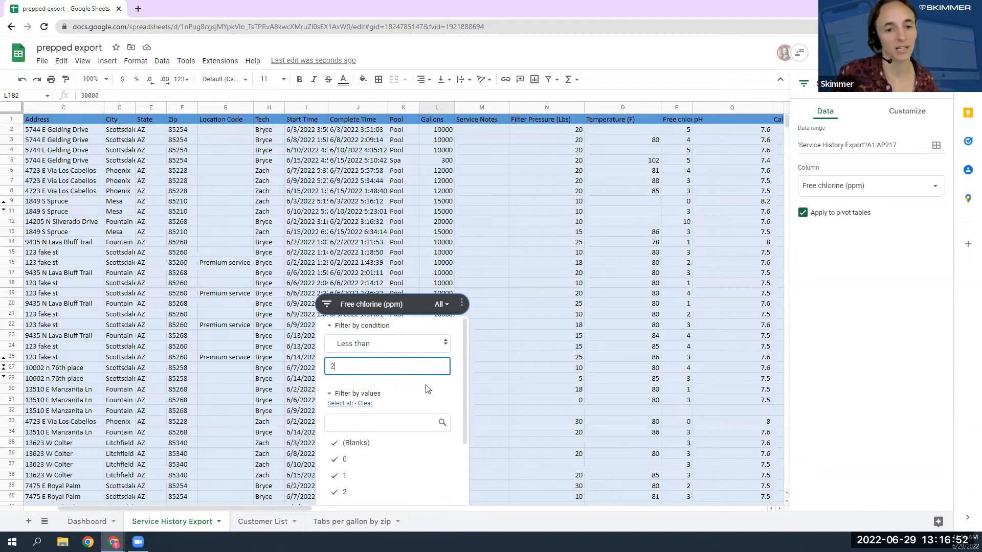
{"action": "left_click_drag", "start_coordinate": [463, 404], "coordinate": [464, 478]}
{"action": "left_click", "coordinate": [434, 495]}
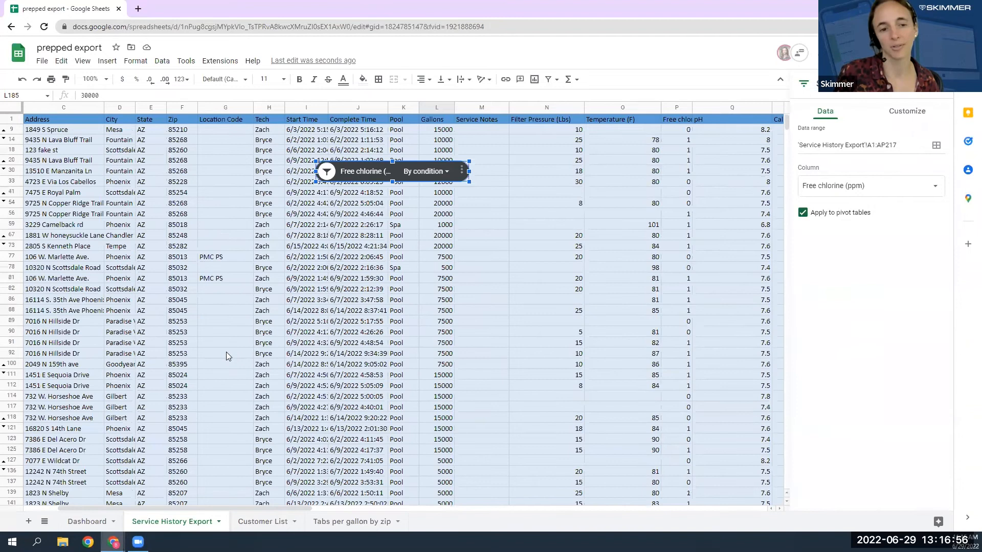
Switch to the Dashboard sheet and inspect the COUNTIFS formula in cell E4 of the Problem Pool Detector.
{"action": "left_click", "coordinate": [84, 204]}
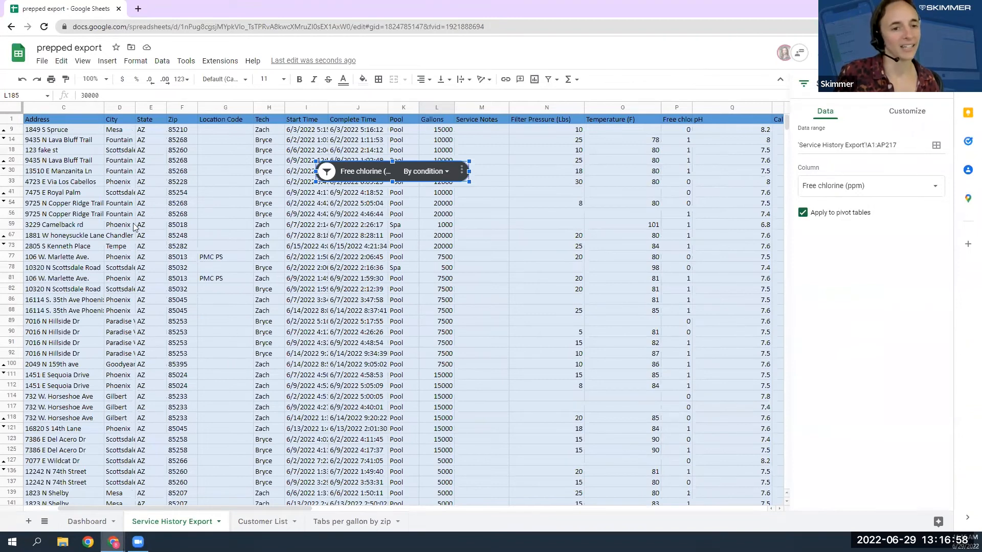
{"action": "left_click_drag", "start_coordinate": [414, 508], "coordinate": [340, 516]}
{"action": "left_click", "coordinate": [88, 521]}
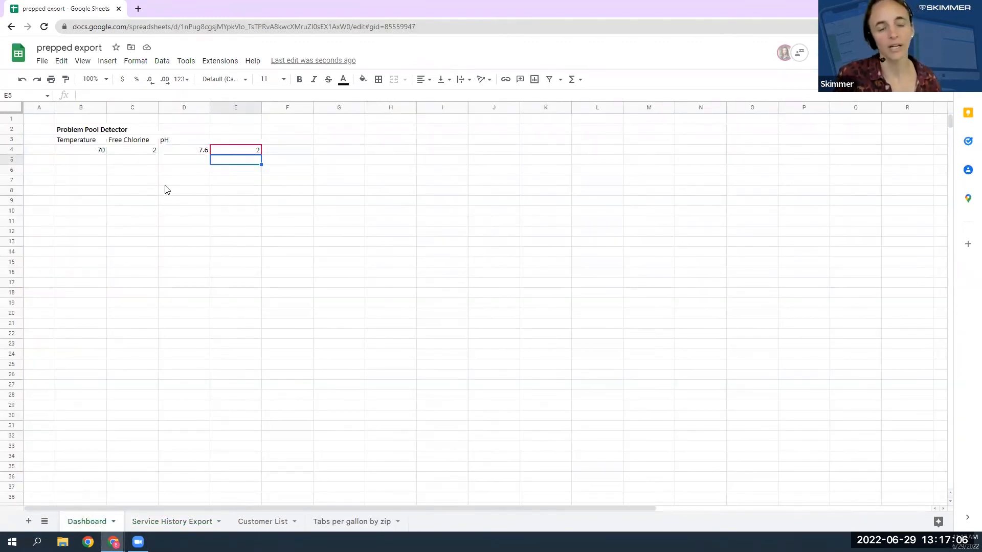
{"action": "left_click", "coordinate": [174, 161]}
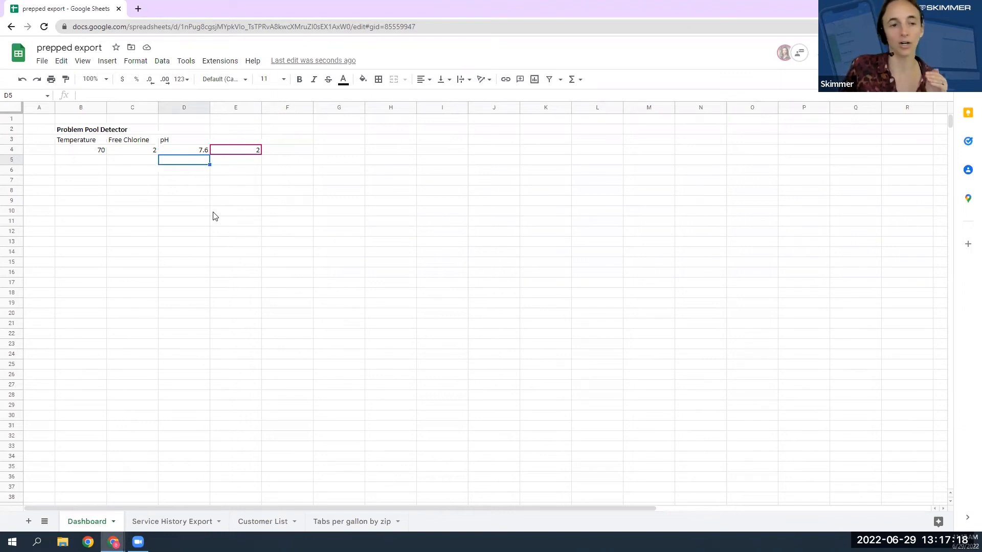
{"action": "key", "text": "Up"}
{"action": "key", "text": "Right"}
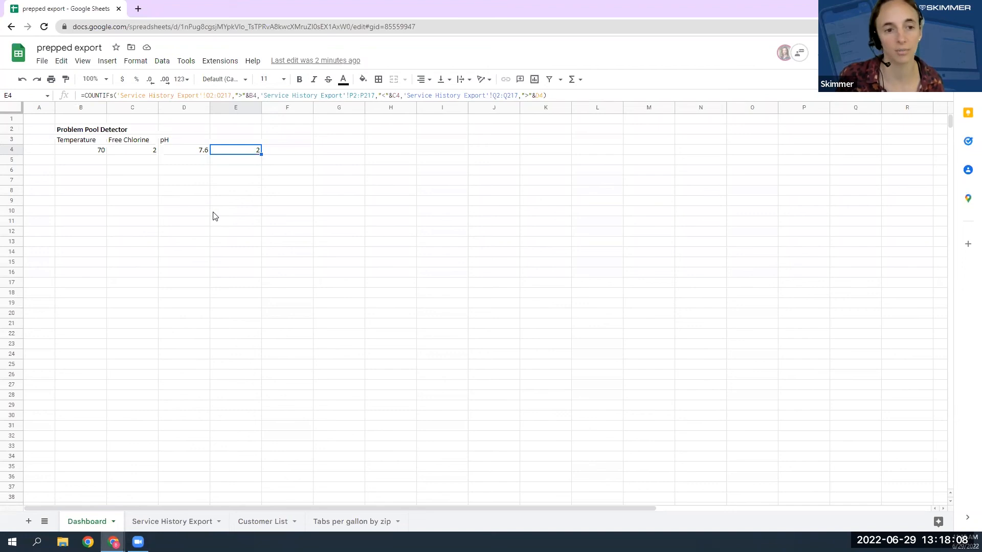
Set the Problem Pool Detector's pH threshold to 7.8 and its Free Chlorine threshold to 5.
{"action": "key", "text": "Left"}
{"action": "type", "text": "7.8"}
{"action": "key", "text": "Left"}
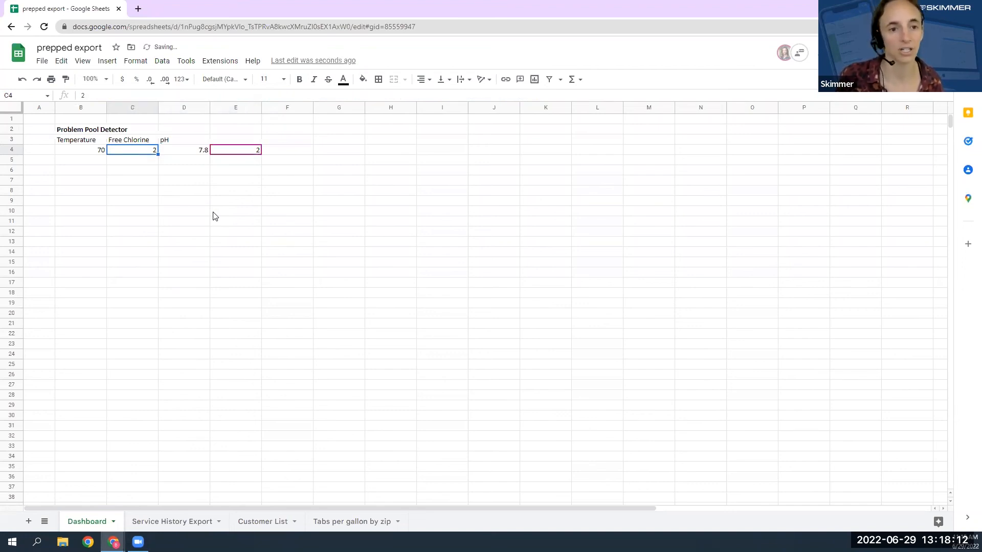
{"action": "type", "text": "5"}
{"action": "key", "text": "Left"}
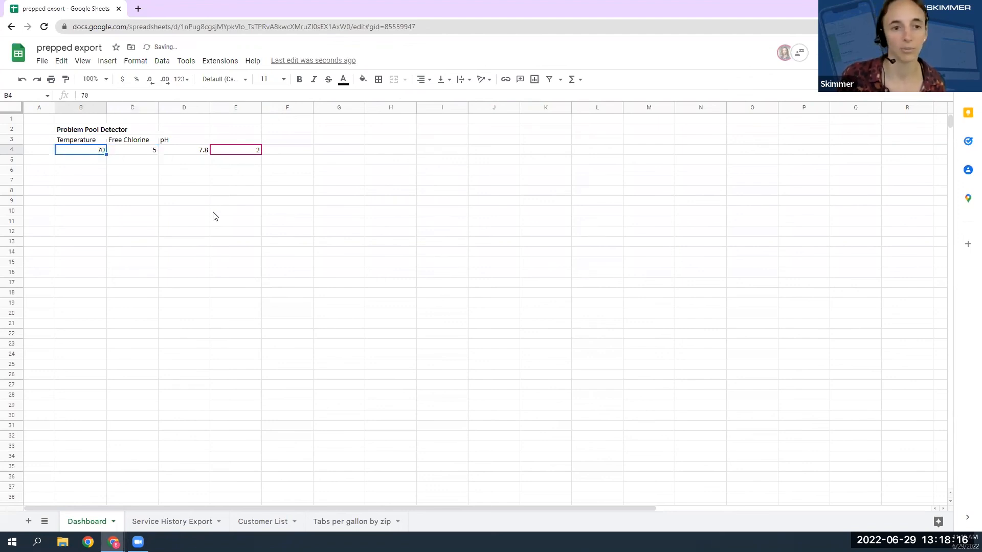
Try a Temperature threshold of 80 in the Problem Pool Detector, and replace it with 60.
{"action": "type", "text": "80"}
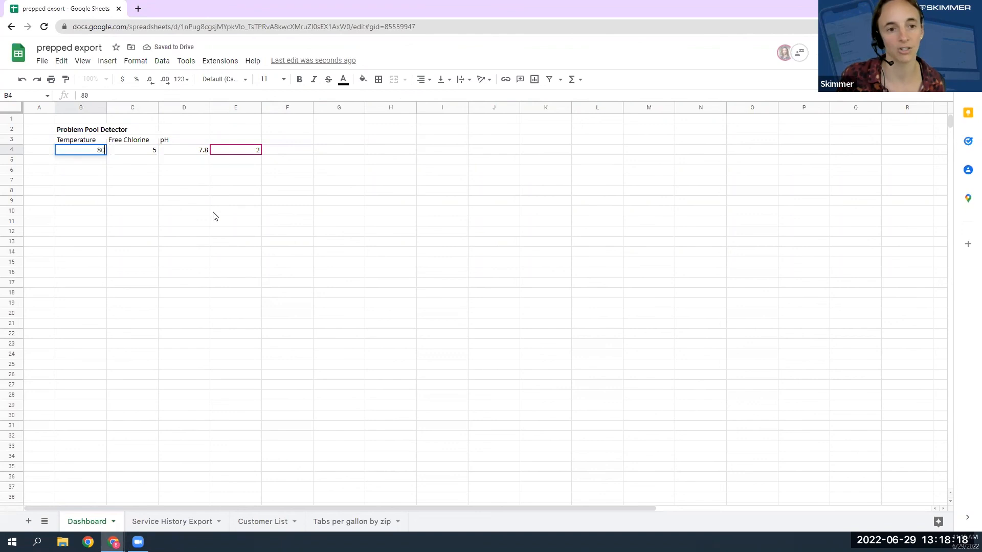
{"action": "key", "text": "Right"}
{"action": "key", "text": "Left"}
{"action": "type", "text": "60"}
{"action": "key", "text": "Right"}
{"action": "key", "text": "Left"}
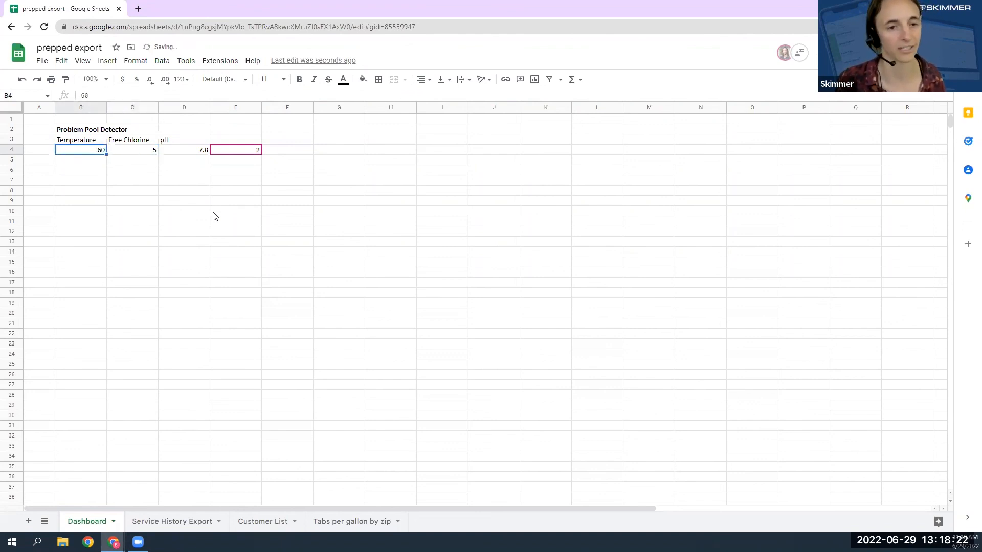